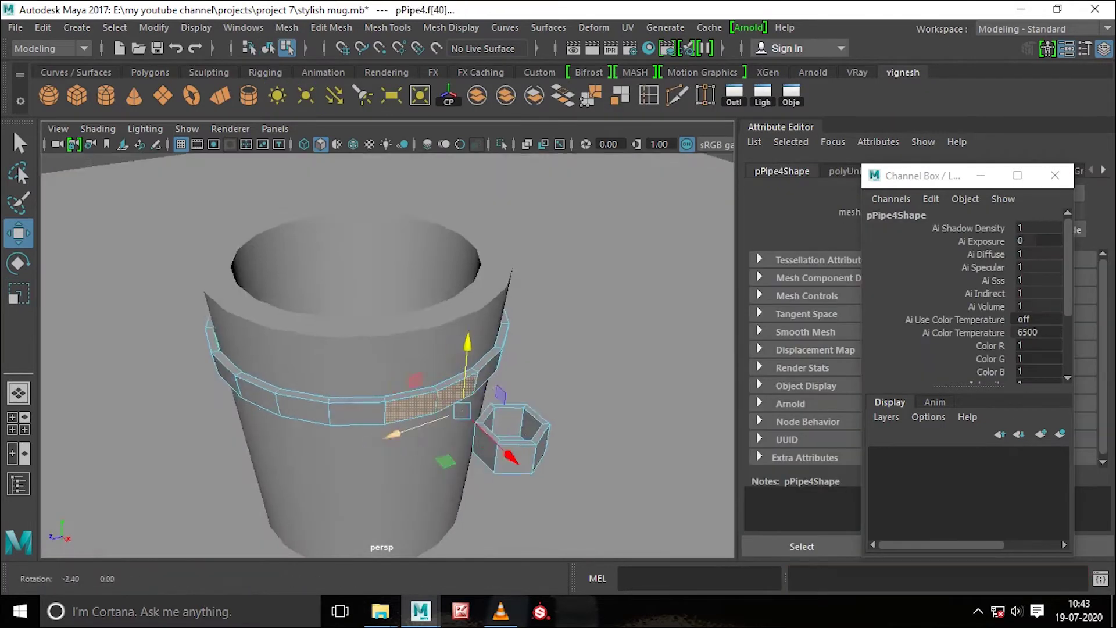
- Scale the selected ring-band faces with the Scale tool (R) to shape the band
{"action": "key", "text": "r"}
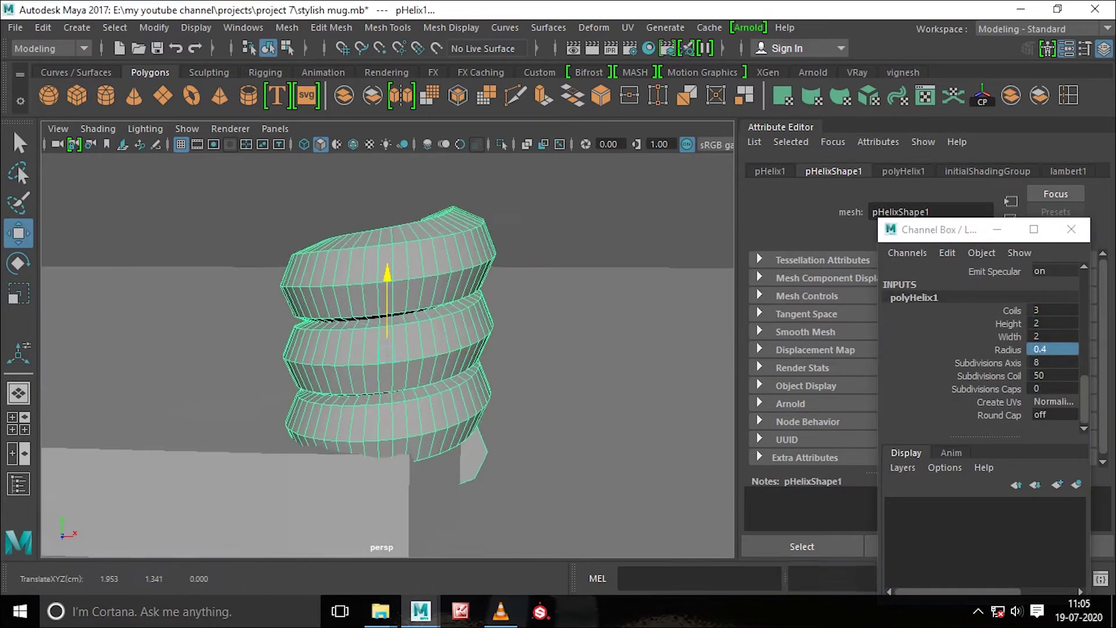
- Apply the new polyHelix1 radius value in the Channel Box
{"action": "key", "text": "Tab"}
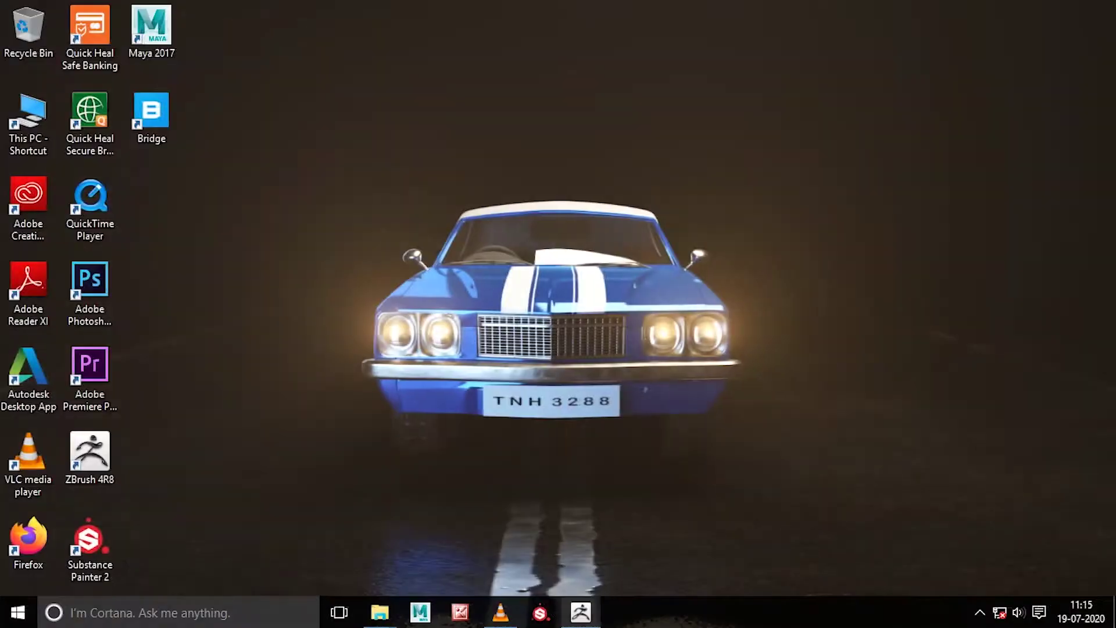
- Load the TrimAdaptive brush and subdivide the mug one level, to level 9
{"action": "key", "text": "b"}
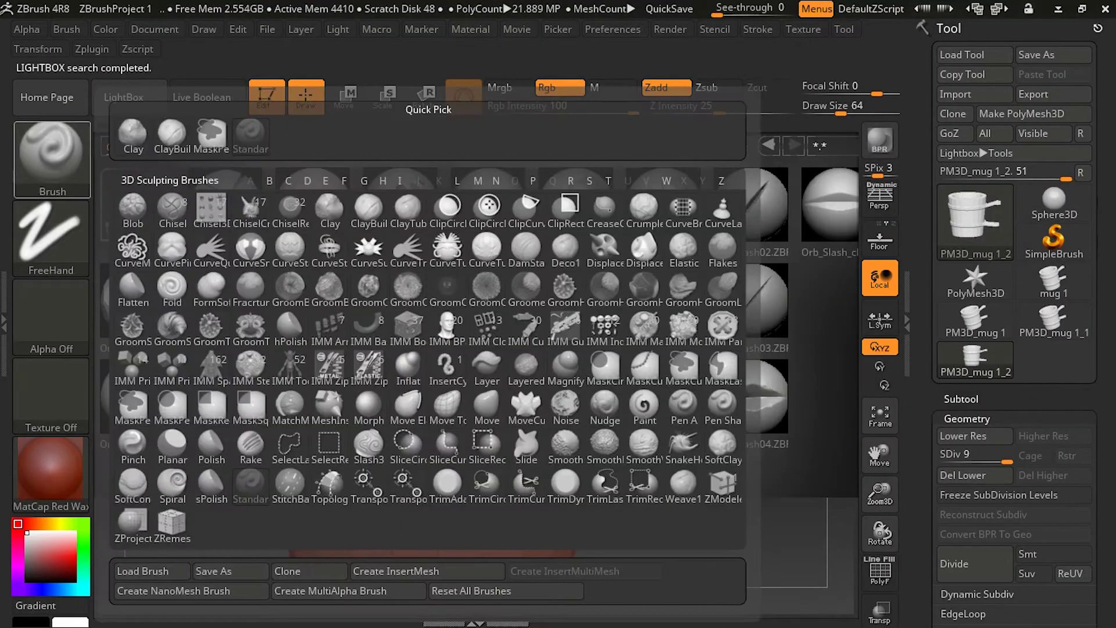
{"action": "left_click", "coordinate": [447, 486]}
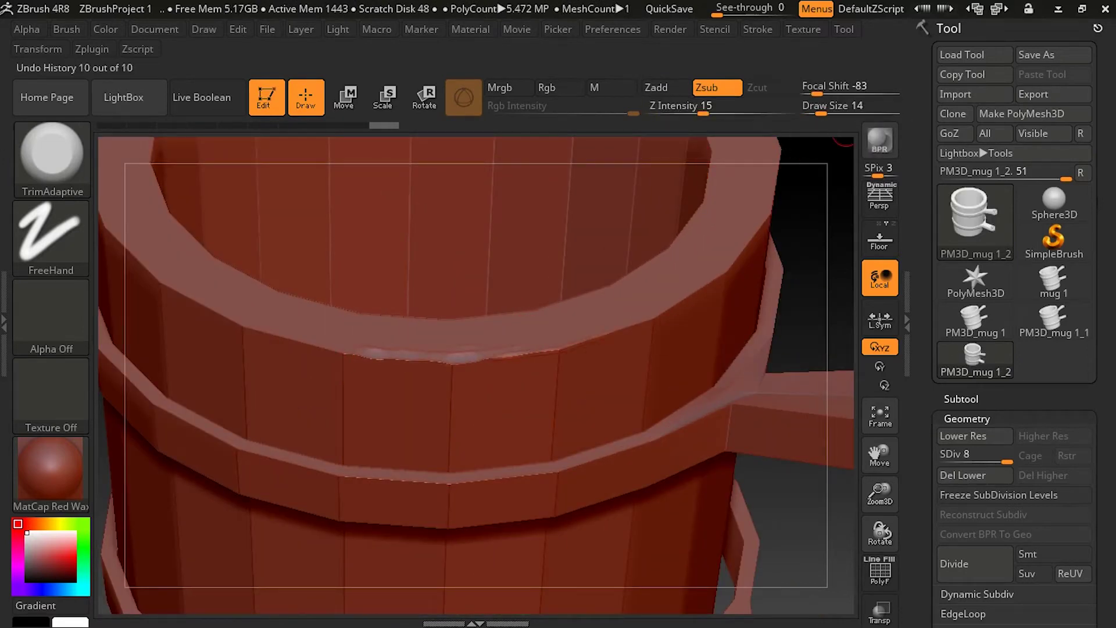
{"action": "left_click_drag", "start_coordinate": [843, 134], "coordinate": [824, 189]}
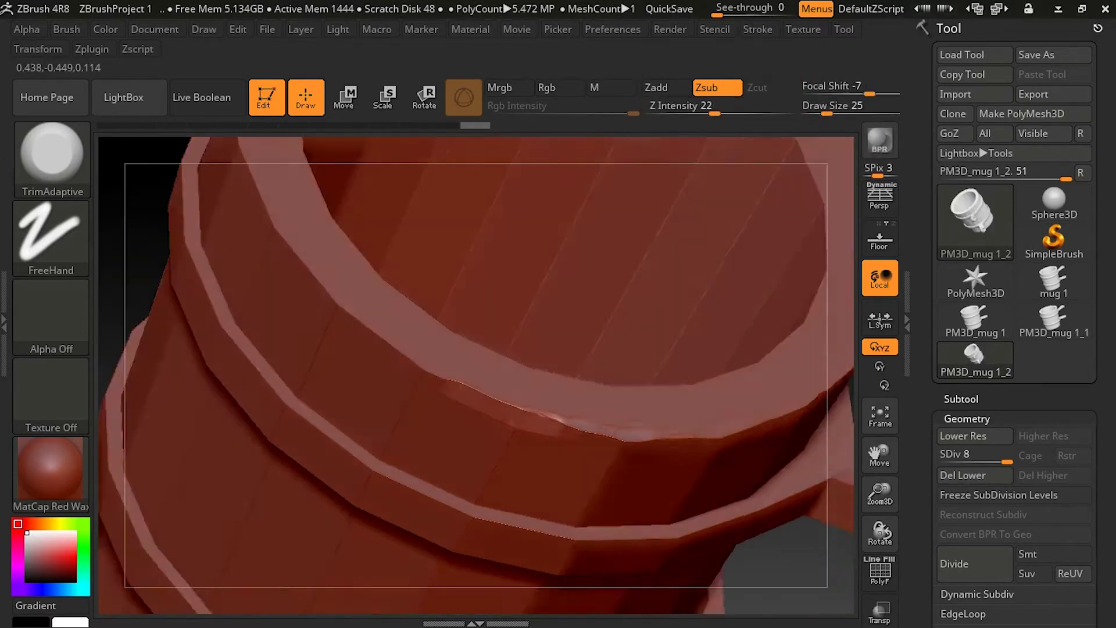
{"action": "key", "text": "ctrl+d"}
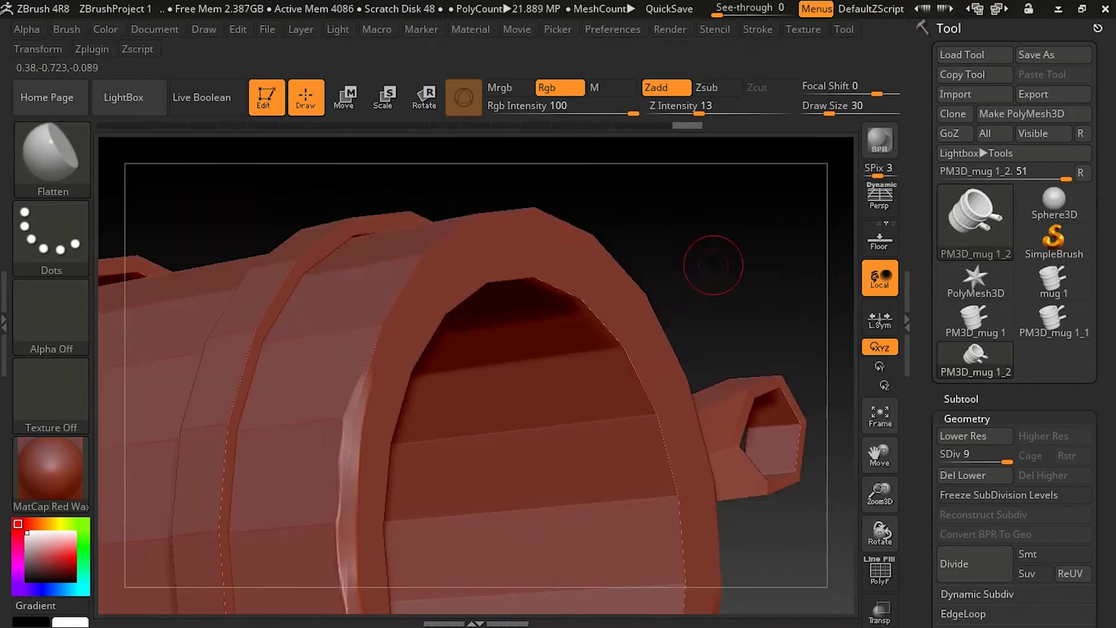
- Use a Dots stroke to flatten small chipped dents along the rim edges
{"action": "mouse_move", "coordinate": [709, 261]}
{"action": "left_mouse_down"}
{"action": "mouse_move", "coordinate": [434, 273]}
{"action": "mouse_move", "coordinate": [476, 302]}
{"action": "left_mouse_up"}
{"action": "left_click_drag", "start_coordinate": [782, 263], "coordinate": [594, 337]}
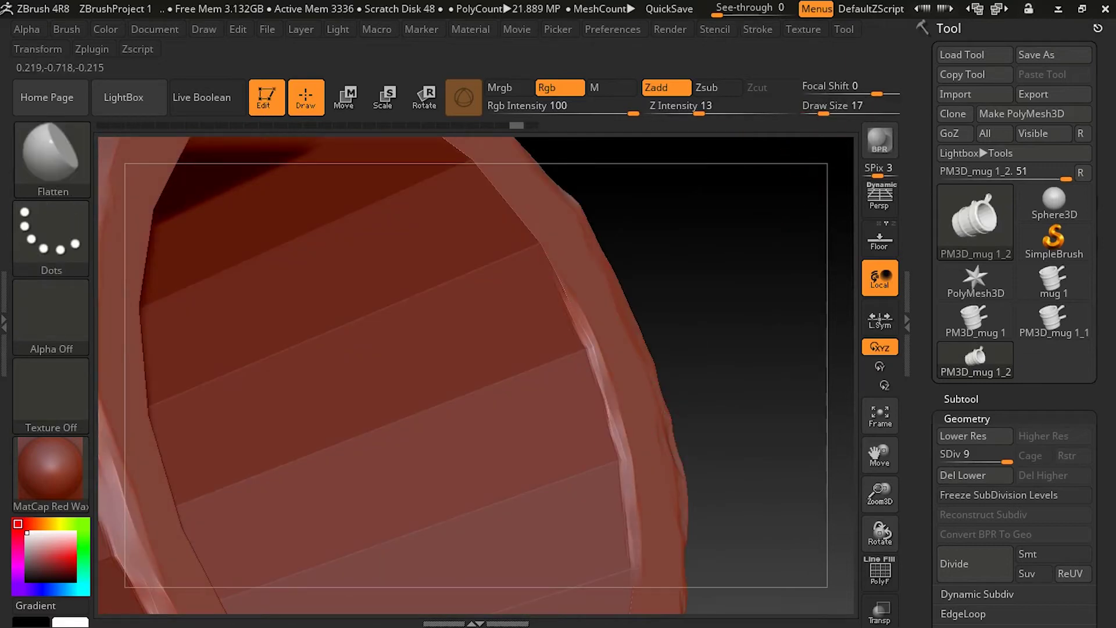
{"action": "left_click_drag", "start_coordinate": [594, 337], "coordinate": [442, 302]}
{"action": "left_click", "coordinate": [51, 238]}
{"action": "left_click_drag", "start_coordinate": [507, 345], "coordinate": [319, 344]}
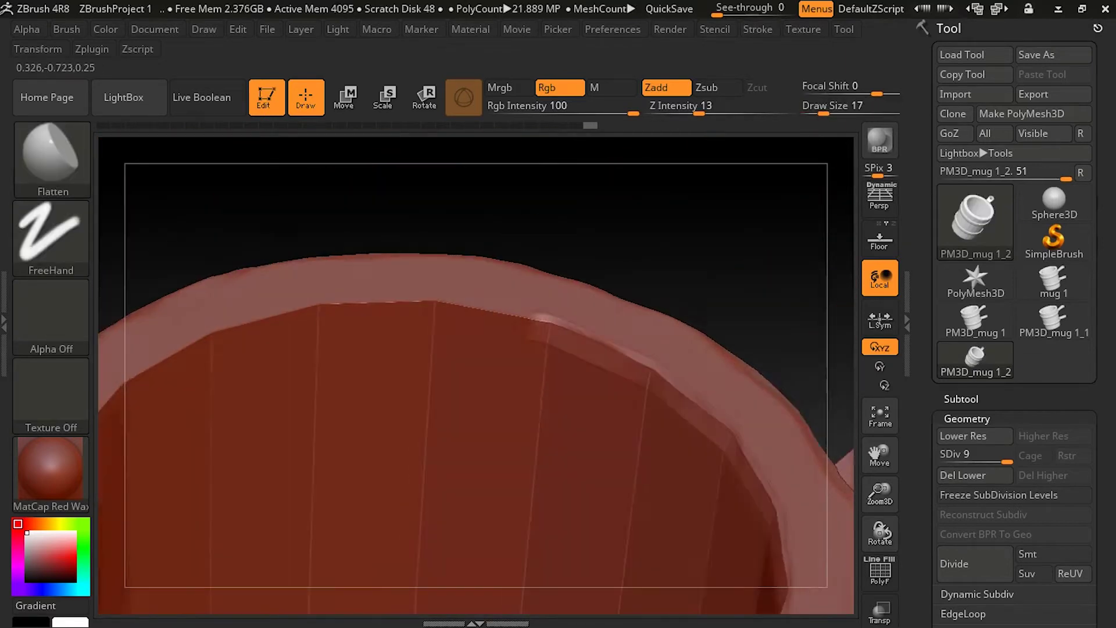
{"action": "mouse_move", "coordinate": [134, 415]}
{"action": "left_mouse_down"}
{"action": "mouse_move", "coordinate": [189, 504]}
{"action": "mouse_move", "coordinate": [349, 291]}
{"action": "mouse_move", "coordinate": [483, 316]}
{"action": "left_mouse_up"}
- Chip the band and handle edges with TrimDynamic, then Flatten
{"action": "key", "text": "b"}
{"action": "key", "text": "t"}
{"action": "key", "text": "d"}
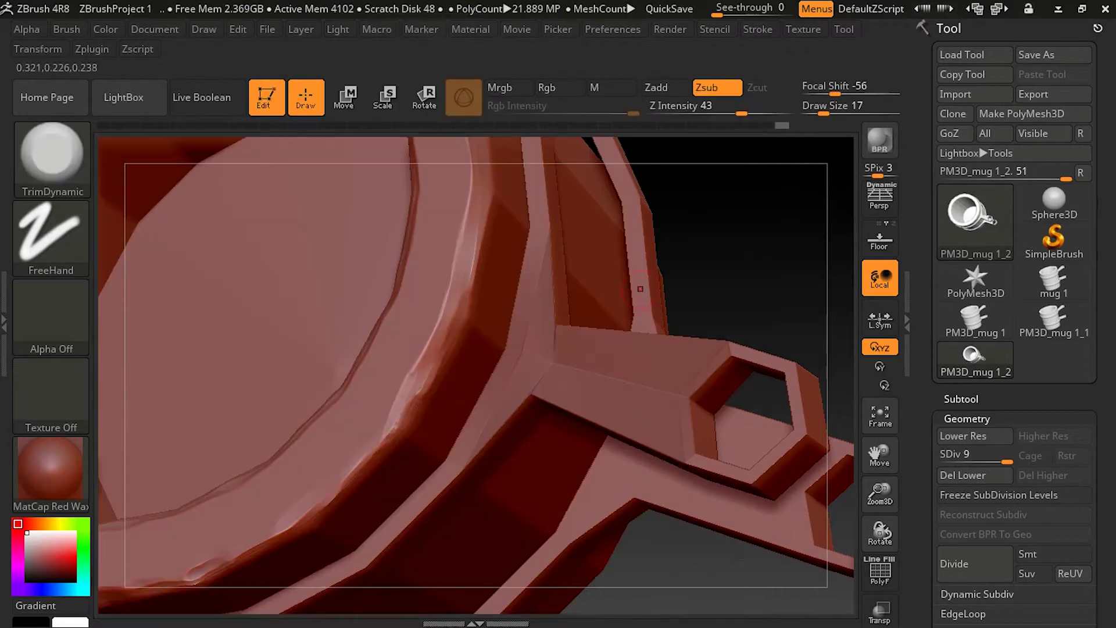
{"action": "key", "text": "g"}
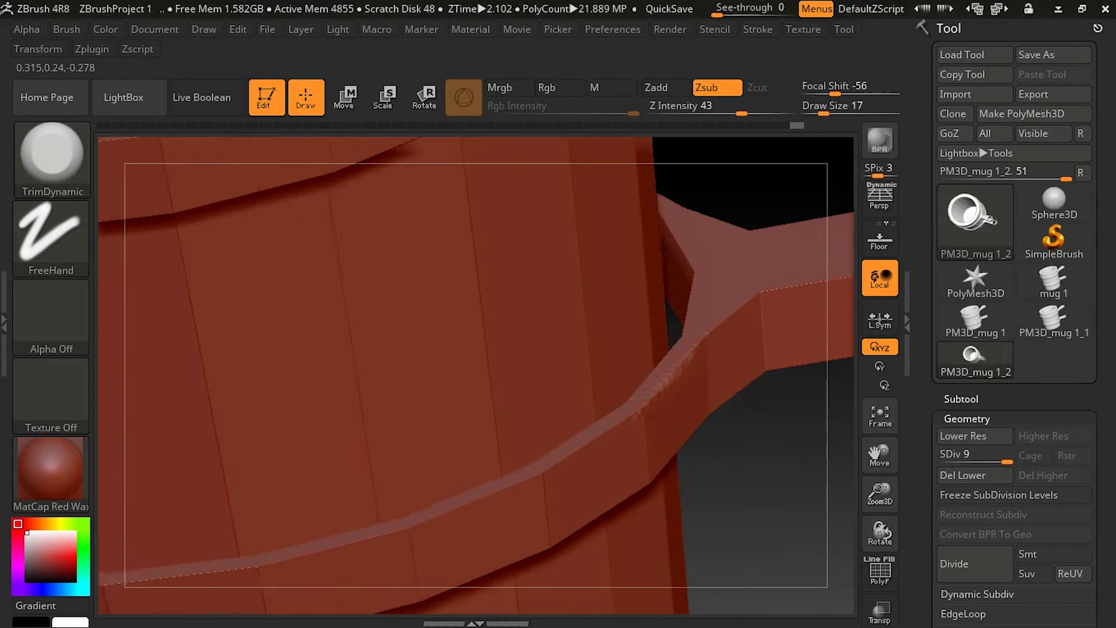
{"action": "key", "text": "b"}
{"action": "key", "text": "f"}
{"action": "key", "text": "l"}
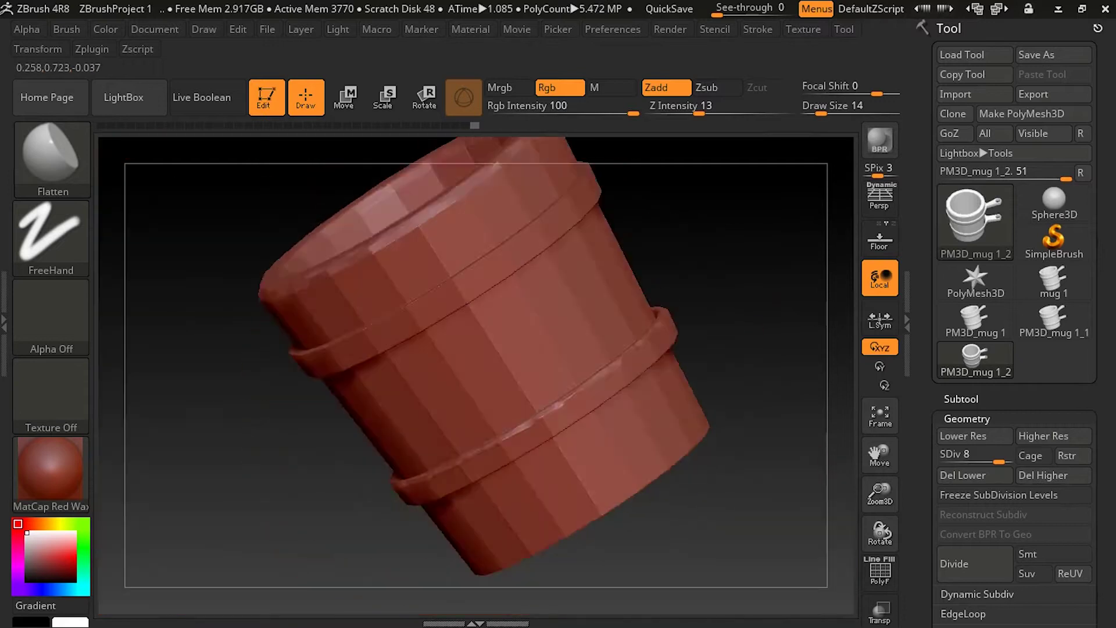
- Save the project, sculpting the rim from above between saves
{"action": "key", "text": "ctrl+s"}
{"action": "key", "text": "Return"}
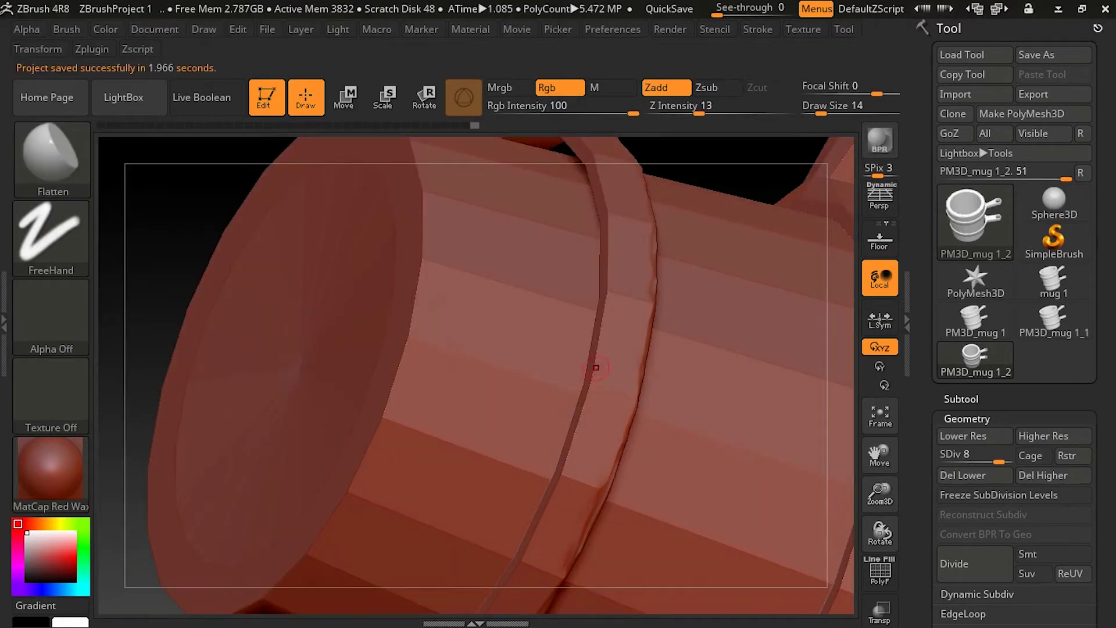
{"action": "left_click_drag", "start_coordinate": [596, 367], "coordinate": [279, 464]}
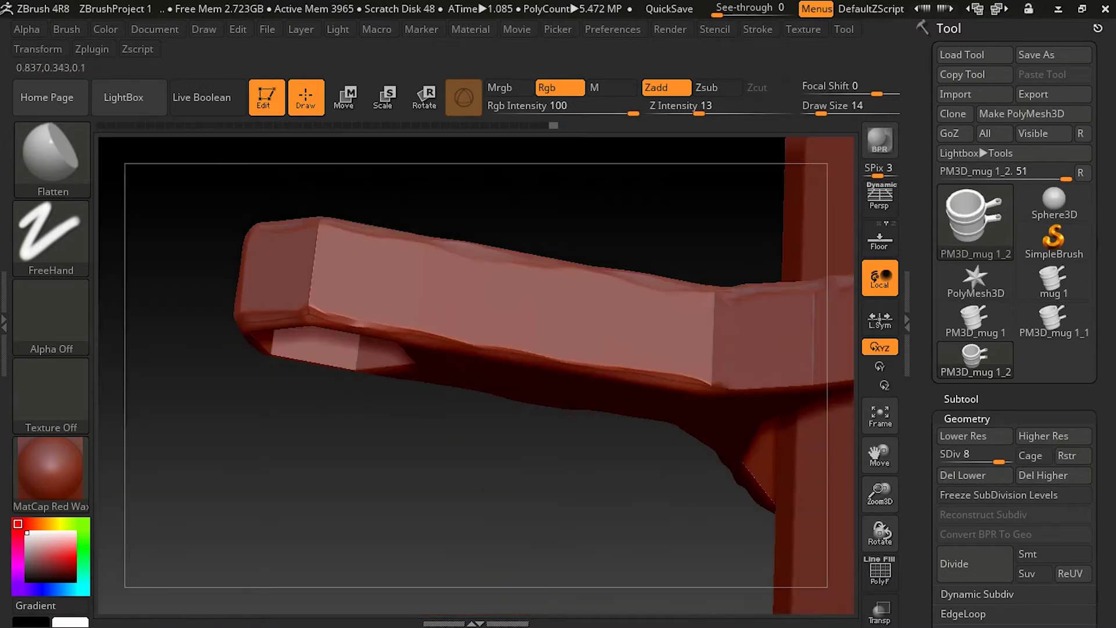
{"action": "key", "text": "ctrl+s"}
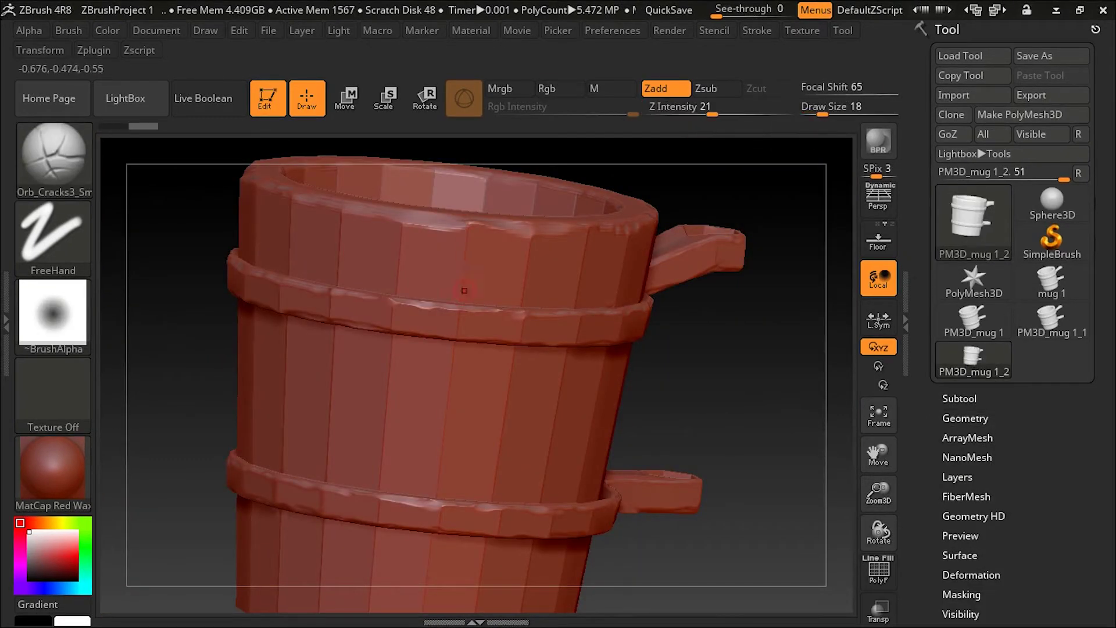
- View the mug from below while scratching plank grooves and roughening band edges
{"action": "right_click_drag", "start_coordinate": [465, 290], "coordinate": [714, 581]}
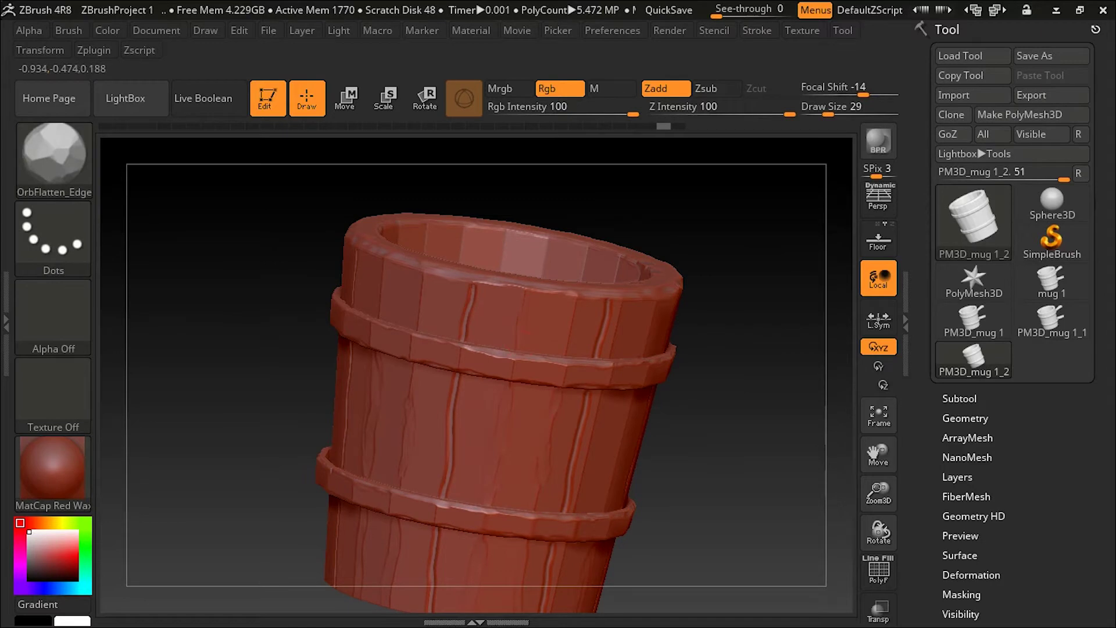
- Smooth parts of the worn band edges with Shift, then save the project
{"action": "key", "text": "shift"}
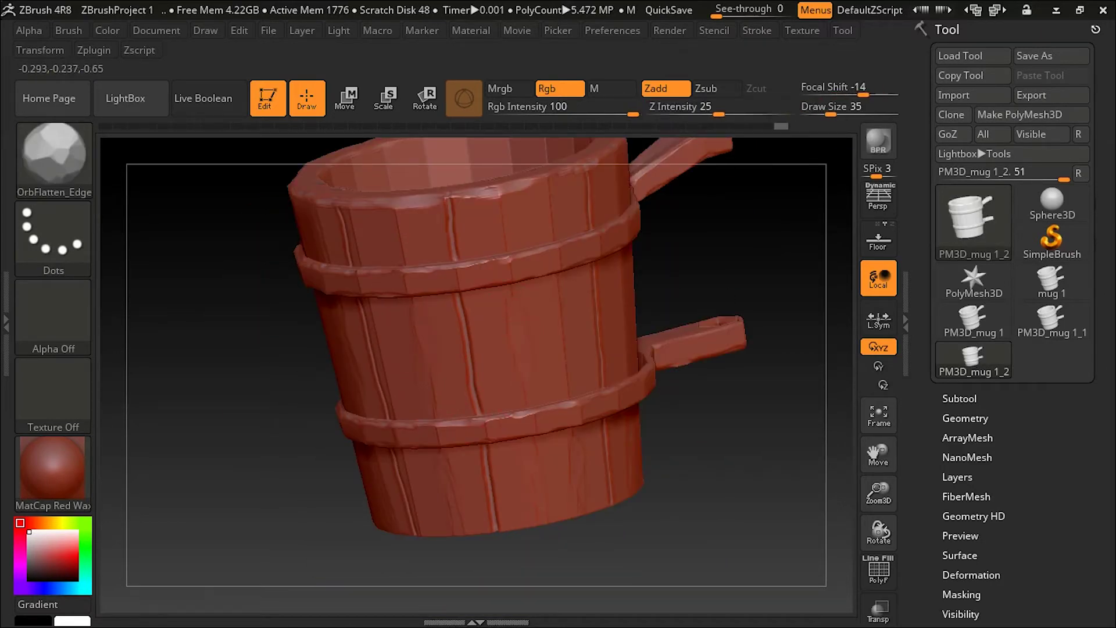
{"action": "key", "text": "shift"}
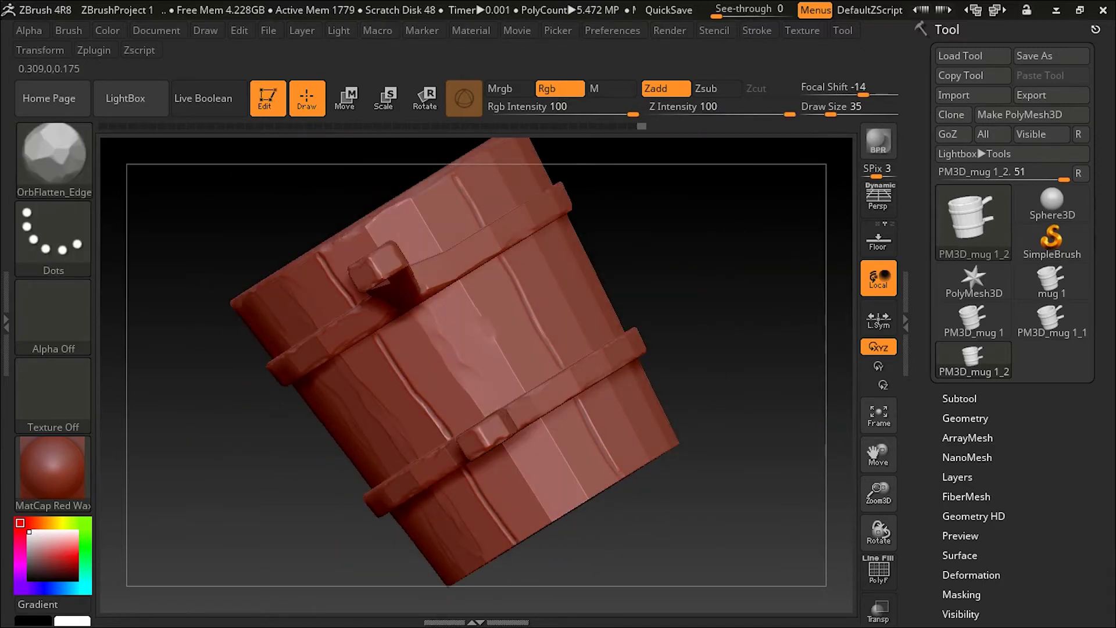
{"action": "key", "text": "ctrl"}
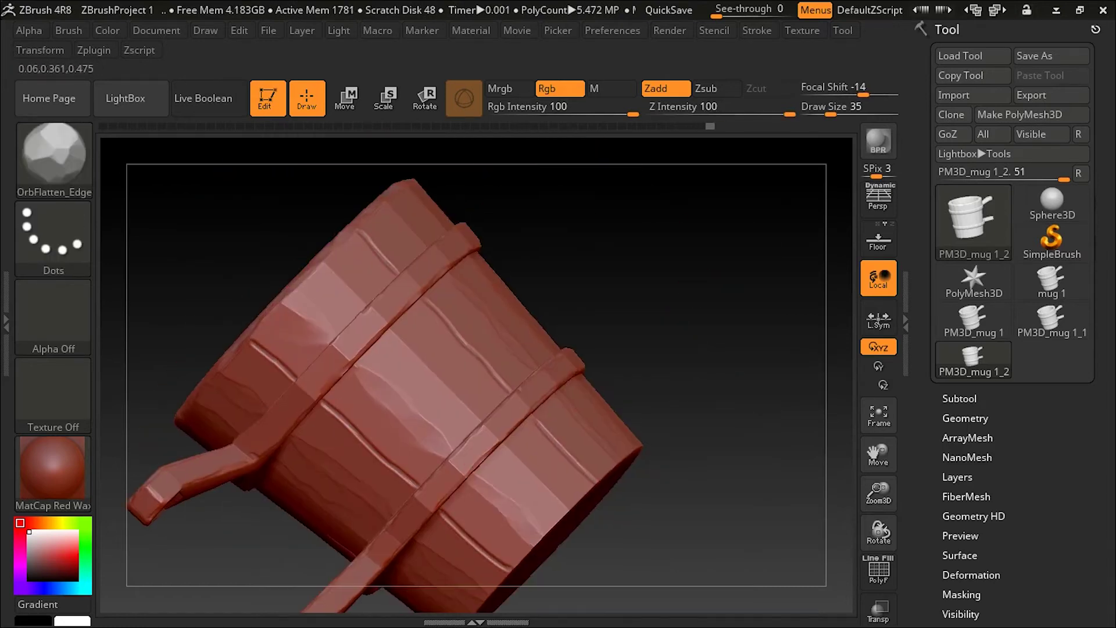
{"action": "key", "text": "ctrl+s"}
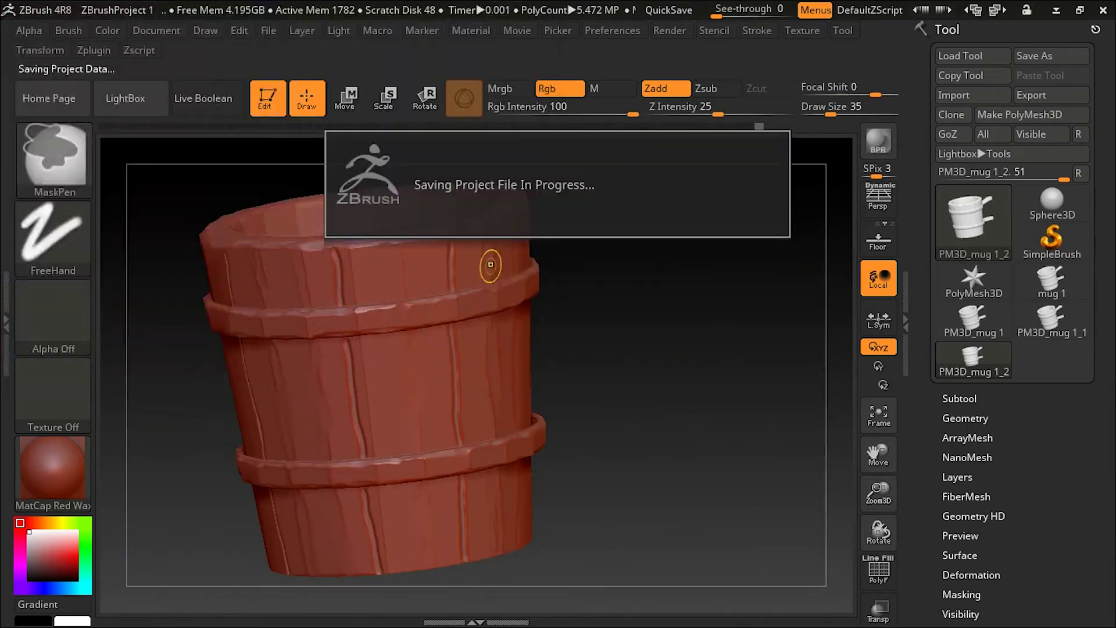
{"action": "key", "text": "comma"}
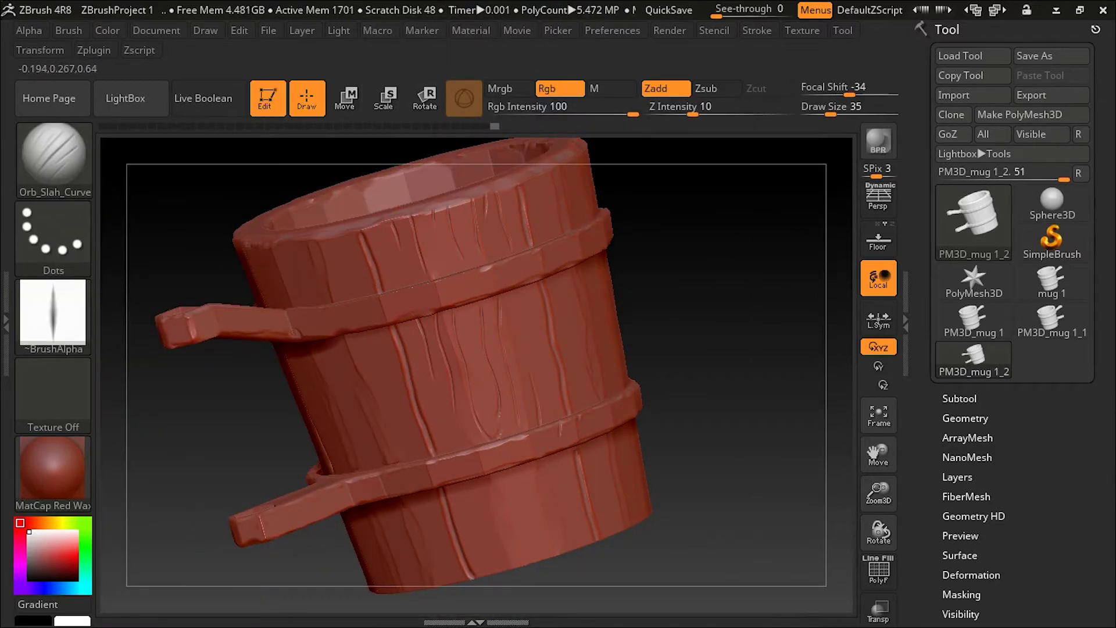
- Inspect the mug's underside and carved wood grain, then save the project
{"action": "left_click_drag", "start_coordinate": [670, 350], "coordinate": [514, 471]}
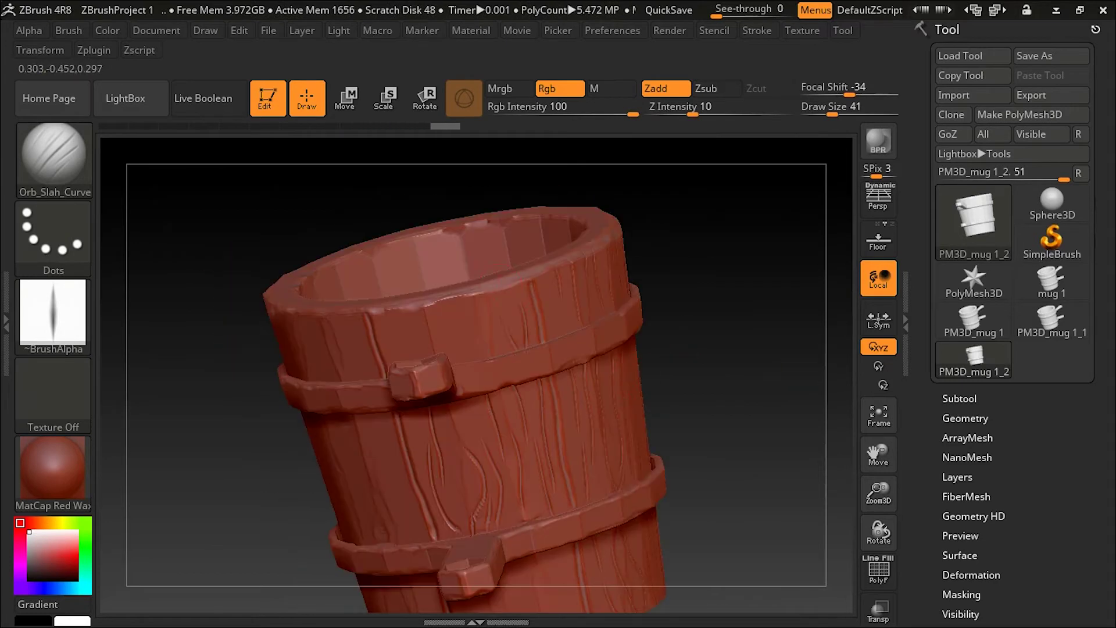
{"action": "key", "text": "ctrl"}
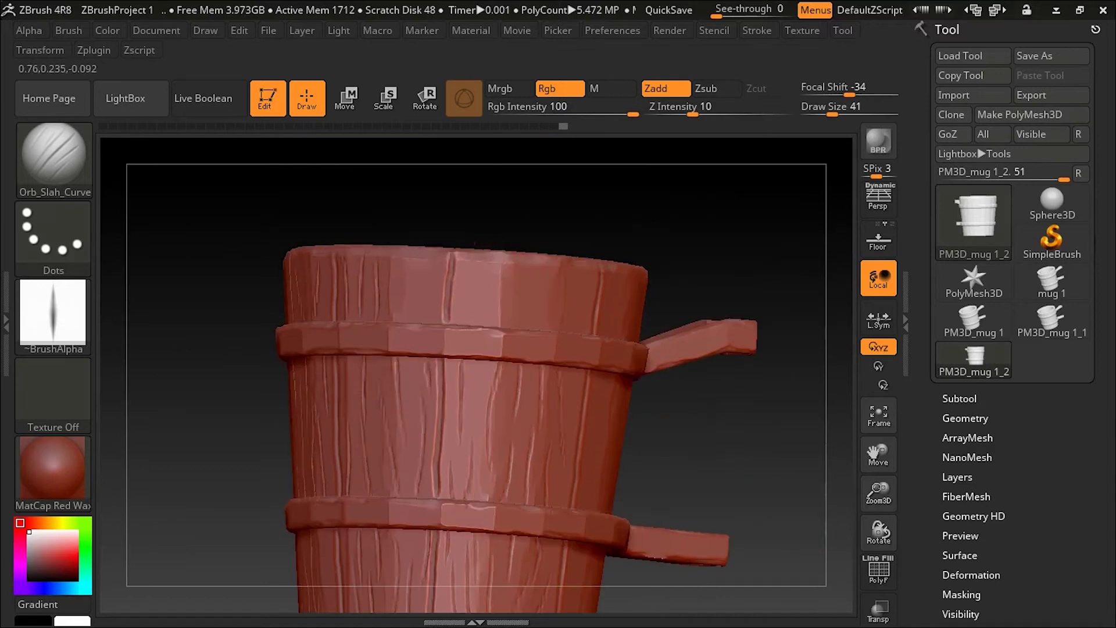
{"action": "key", "text": "ctrl+s"}
{"action": "key", "text": "Return"}
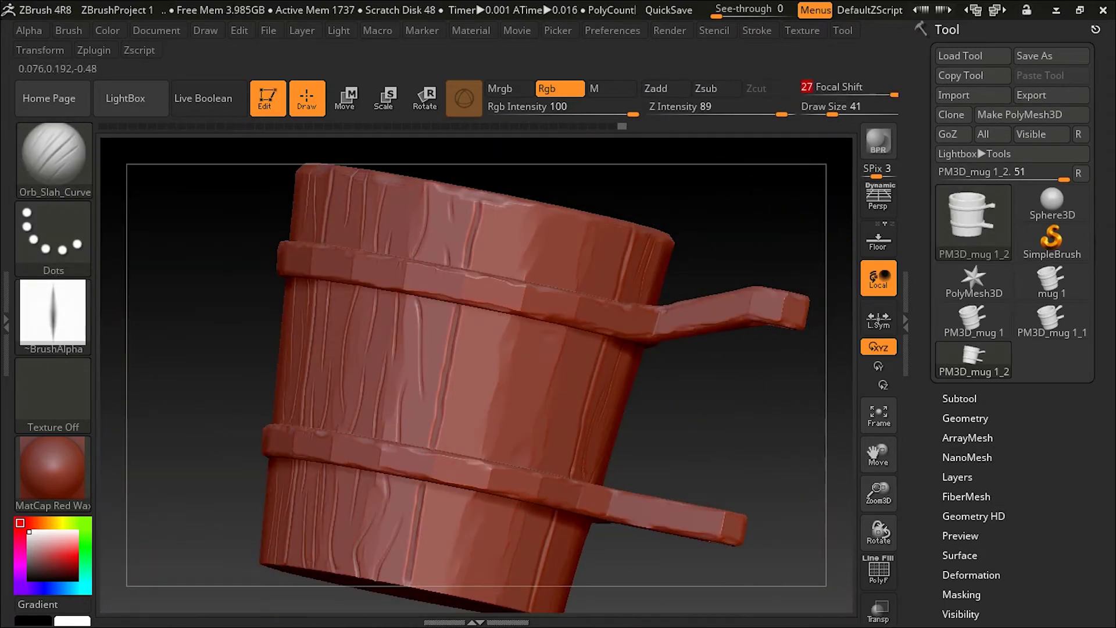
- Save As ZBrushProject 1.ZPR into the z edit folder
{"action": "left_click", "coordinate": [269, 30]}
{"action": "left_click", "coordinate": [175, 59]}
{"action": "left_click", "coordinate": [526, 361]}
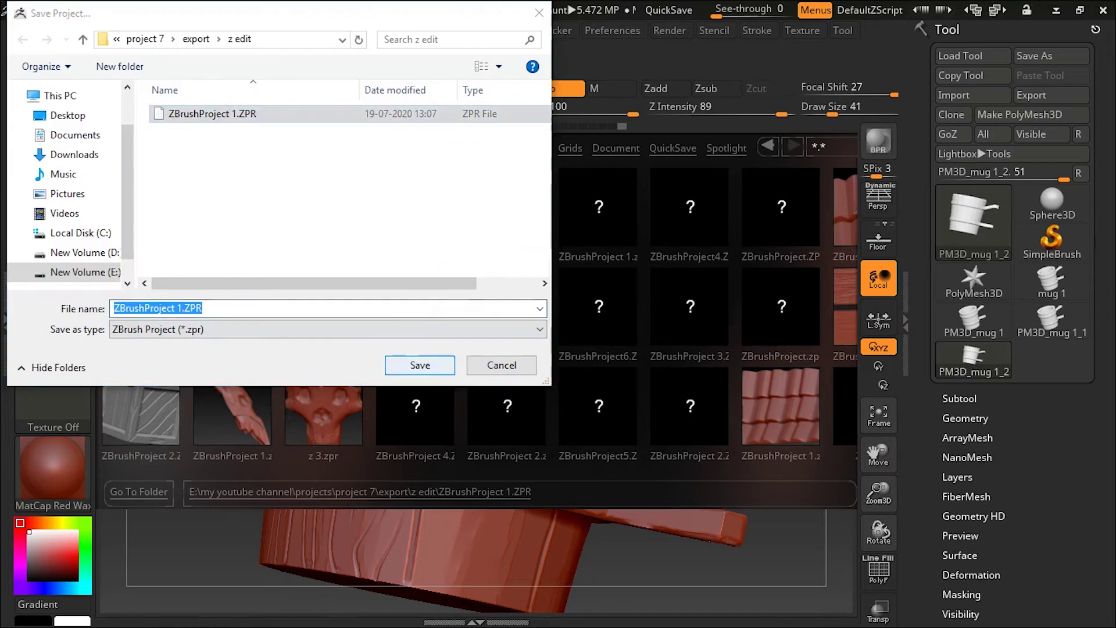
{"action": "key", "text": "Return"}
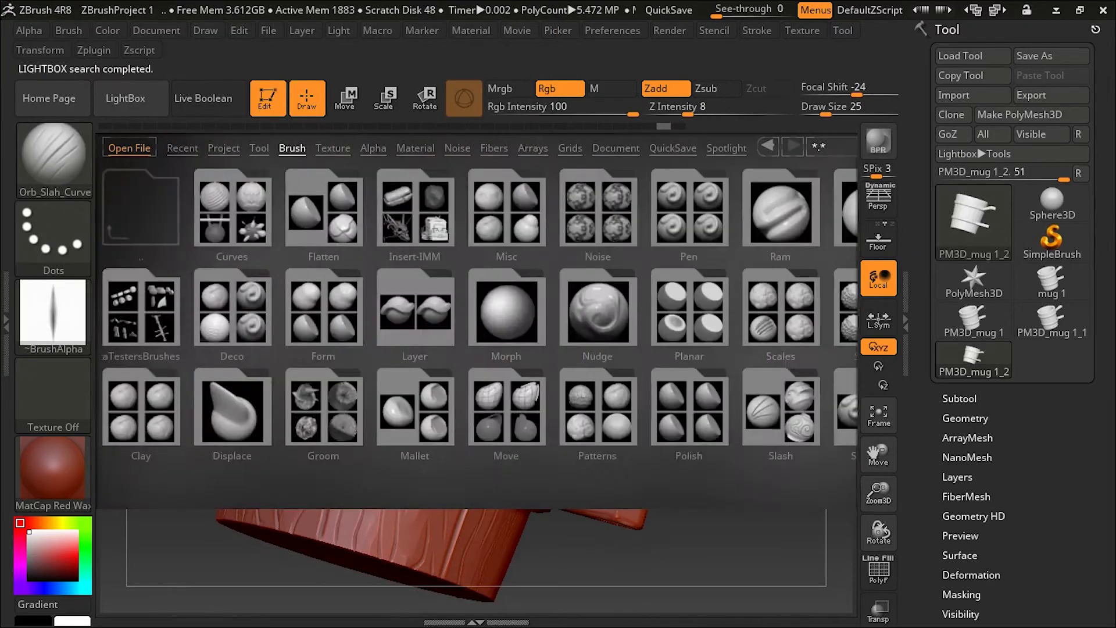
- Wear down the band edges with the Orb_Slash04 brush and save the project
{"action": "double_click", "coordinate": [780, 413]}
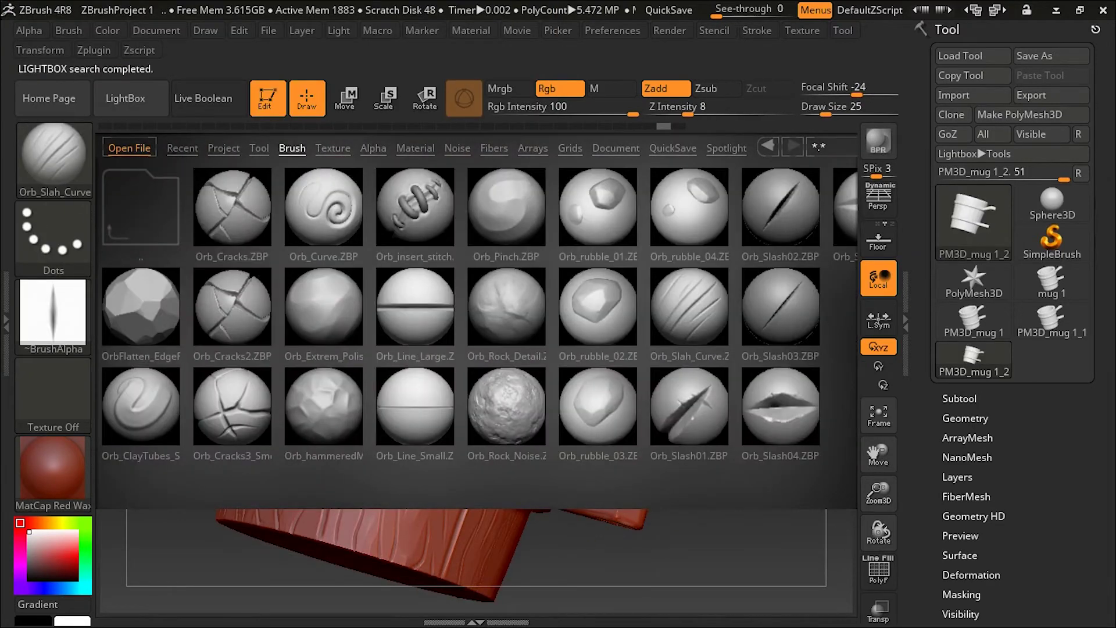
{"action": "double_click", "coordinate": [714, 431]}
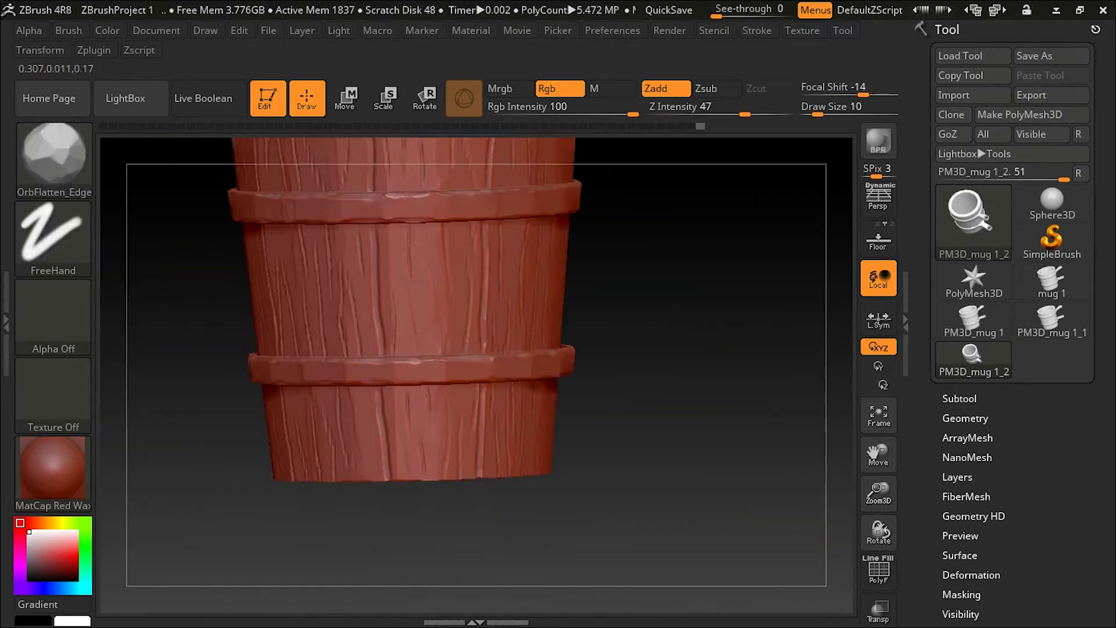
{"action": "key", "text": "ctrl+s"}
{"action": "key", "text": "Return"}
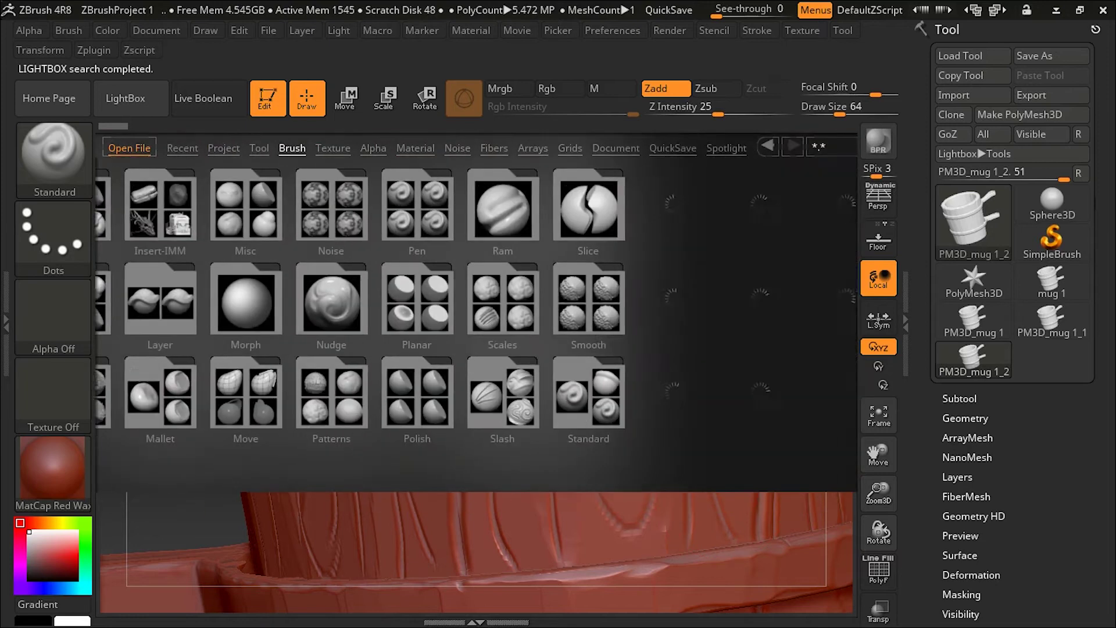
- Load the Orb_Slash_Curve brush from LightBox to carve slash marks into the planks
{"action": "double_click", "coordinate": [442, 340]}
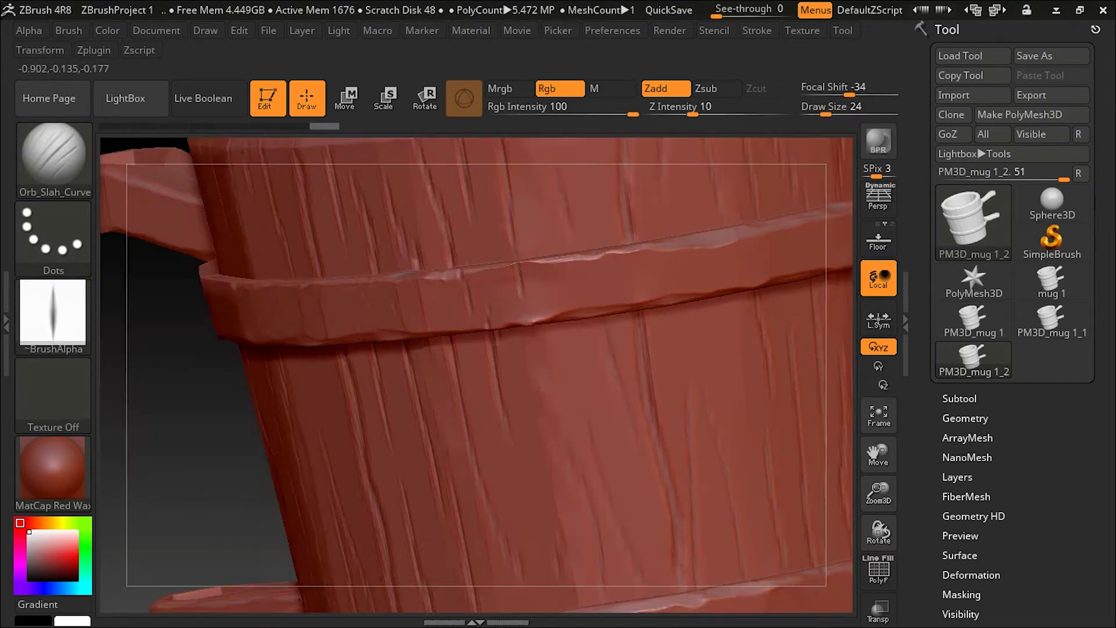
{"action": "key", "text": "ctrl"}
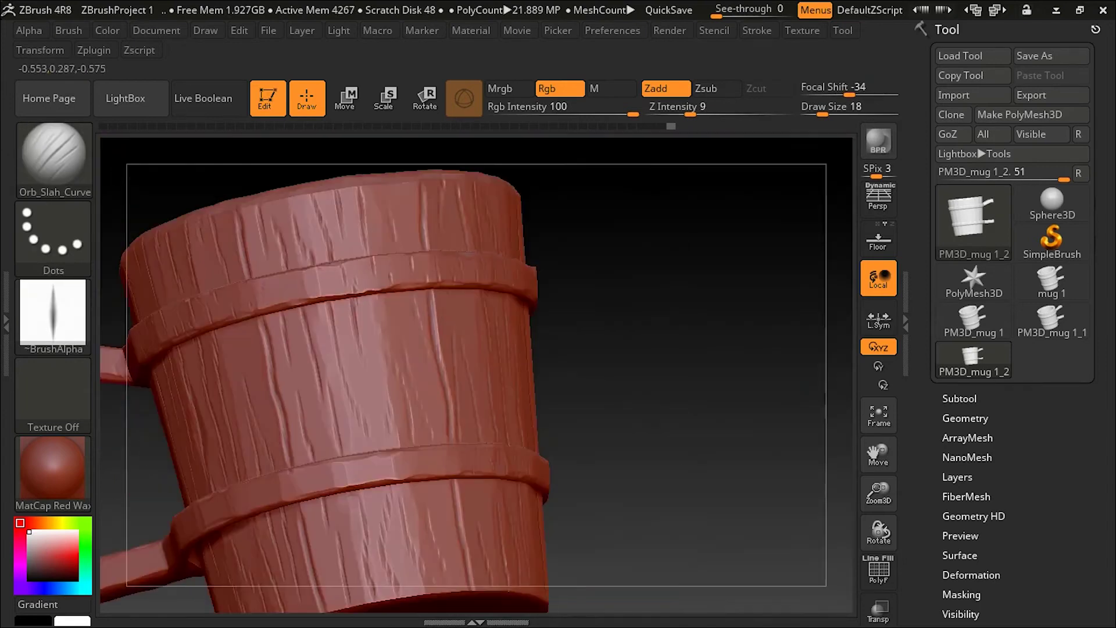
- Orbit the mug to inspect the worn rim, band and handle, then zoom in on the body
{"action": "right_click_drag", "start_coordinate": [302, 380], "coordinate": [371, 393]}
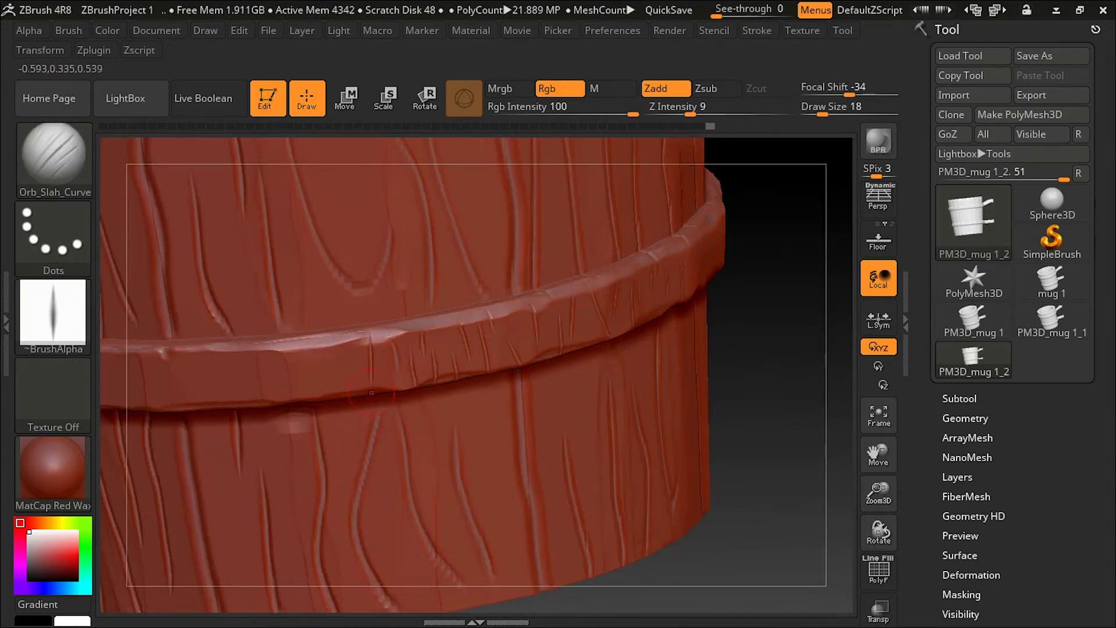
{"action": "right_click_drag", "start_coordinate": [270, 378], "coordinate": [433, 394]}
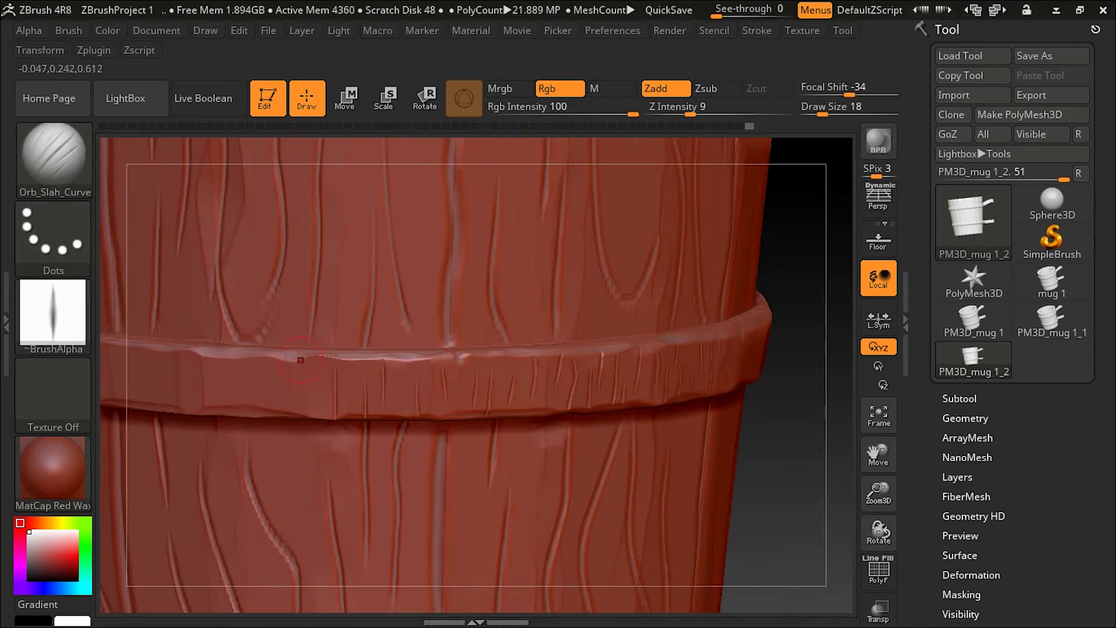
{"action": "right_click_drag", "start_coordinate": [300, 360], "coordinate": [442, 372]}
{"action": "right_click_drag", "start_coordinate": [324, 394], "coordinate": [441, 390]}
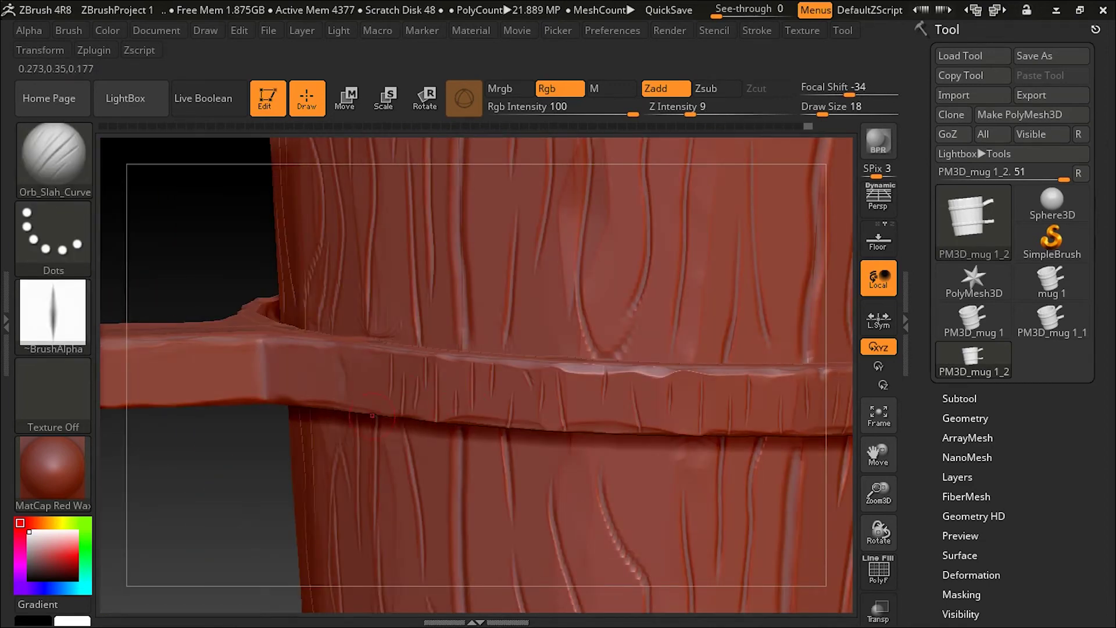
{"action": "right_click_drag", "start_coordinate": [372, 415], "coordinate": [512, 407]}
{"action": "mouse_move", "coordinate": [241, 417]}
{"action": "right_mouse_down"}
{"action": "mouse_move", "coordinate": [583, 455]}
{"action": "mouse_move", "coordinate": [372, 442]}
{"action": "right_mouse_up"}
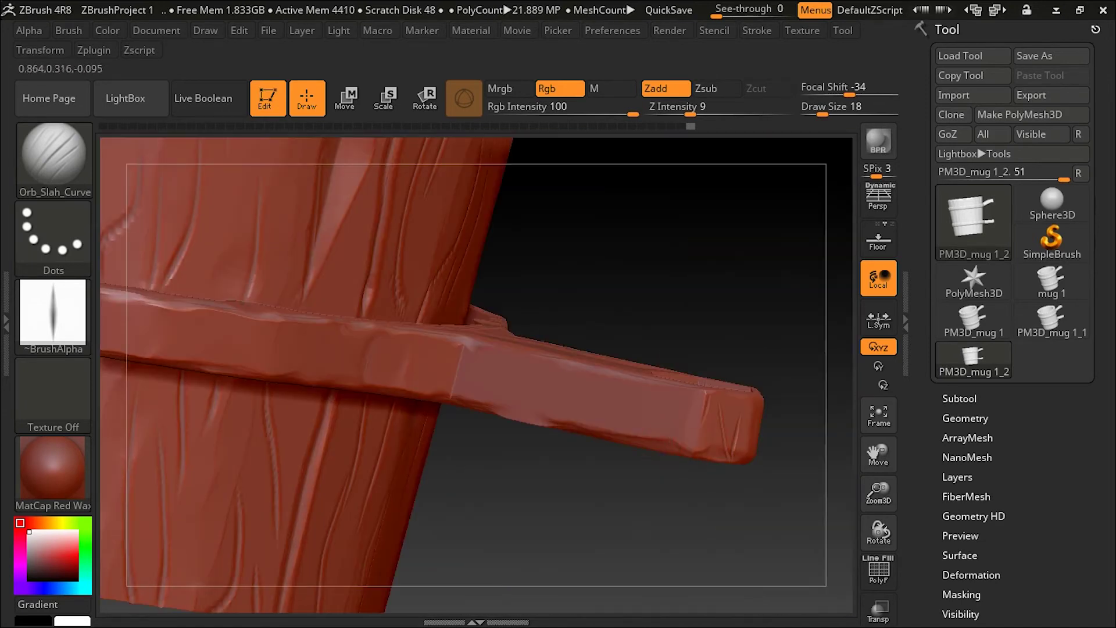
{"action": "right_click_drag", "start_coordinate": [606, 324], "coordinate": [650, 346]}
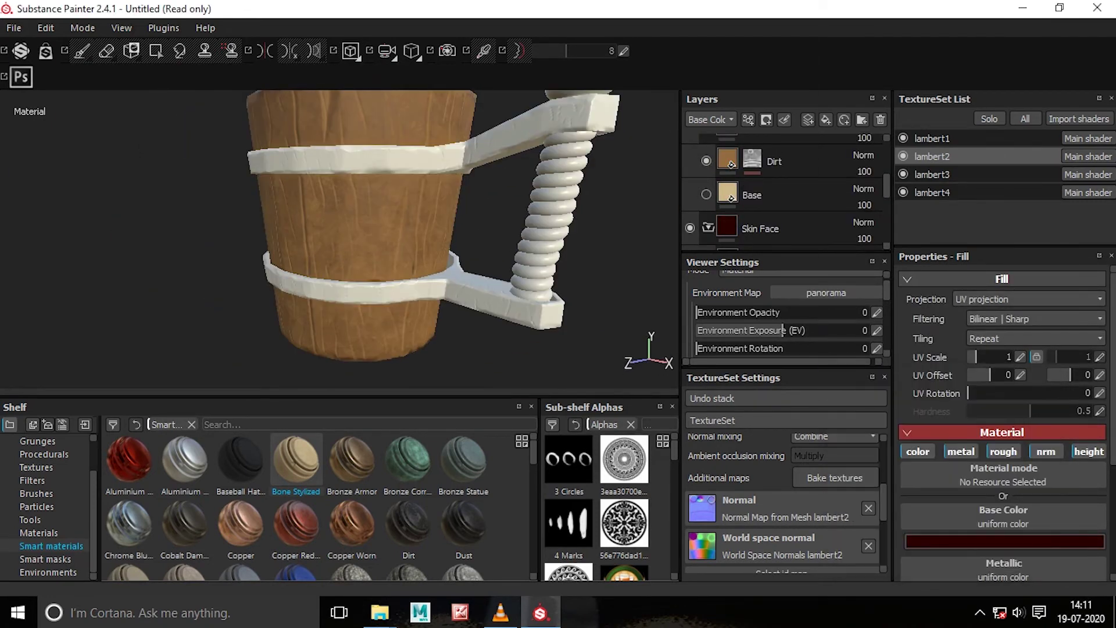
- Open the texture baking settings for the mug
{"action": "left_click", "coordinate": [835, 477]}
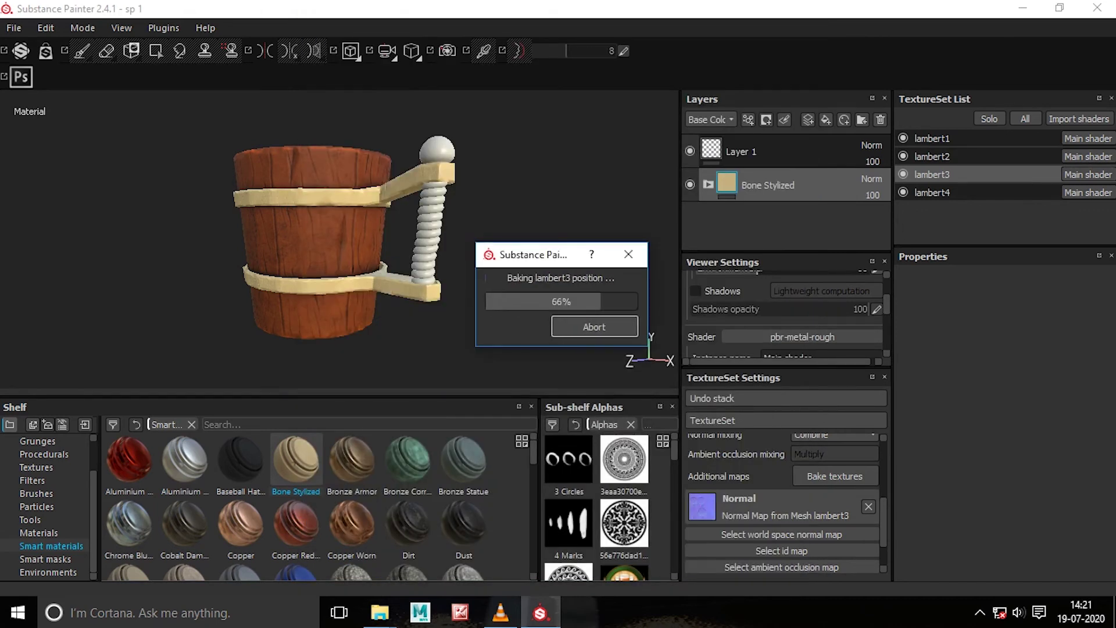
- Scroll the Substance Painter panel down and back up
{"action": "scroll", "coordinate": [313, 506], "scroll_direction": "down", "scroll_amount": 10}
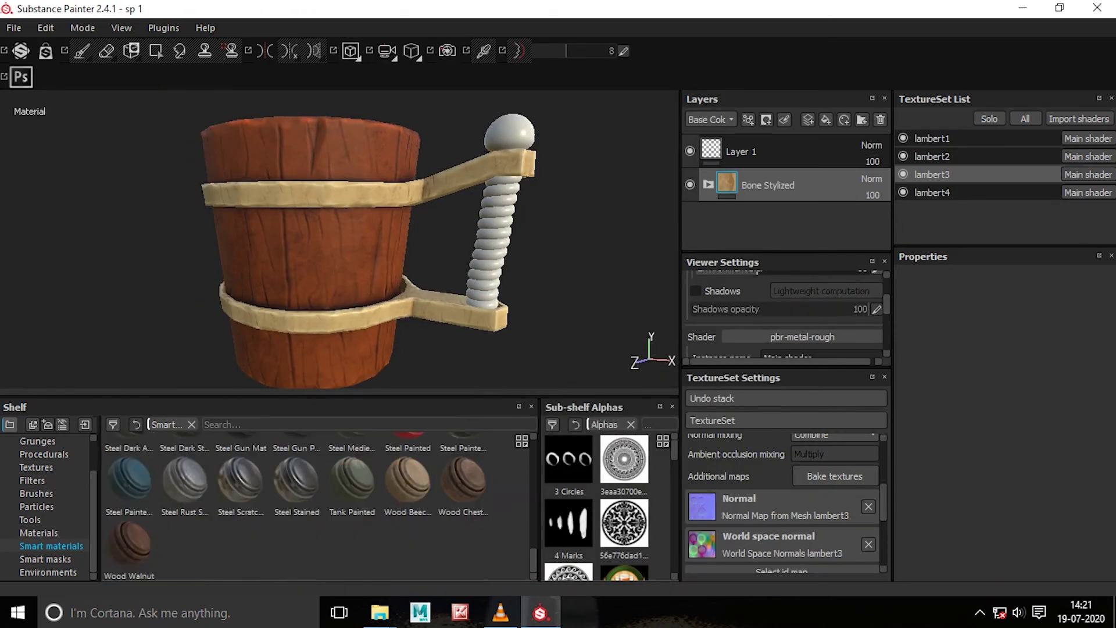
{"action": "scroll", "coordinate": [314, 506], "scroll_direction": "up", "scroll_amount": 3}
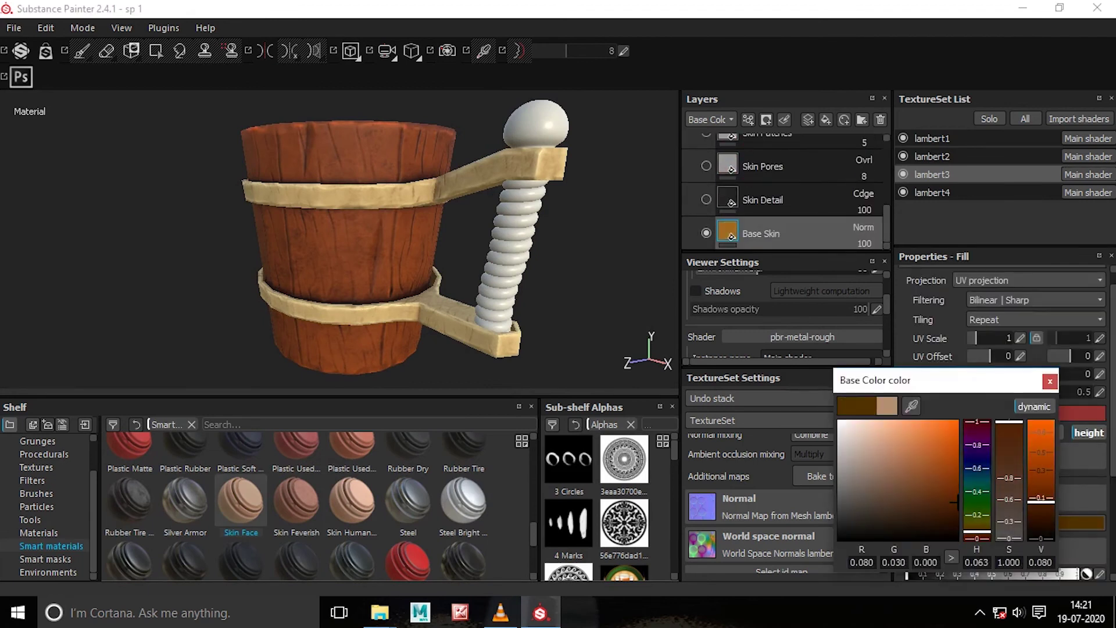